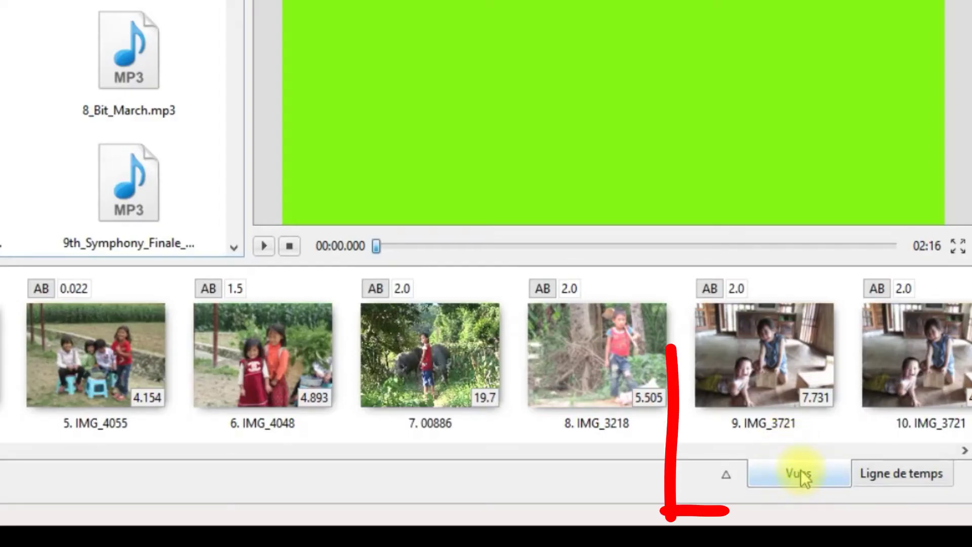
Step: Switch the project to the Ligne de temps display and select the 01-001 Beo dat may troi MP3 in the Musique folder
{"action": "left_click", "coordinate": [917, 476]}
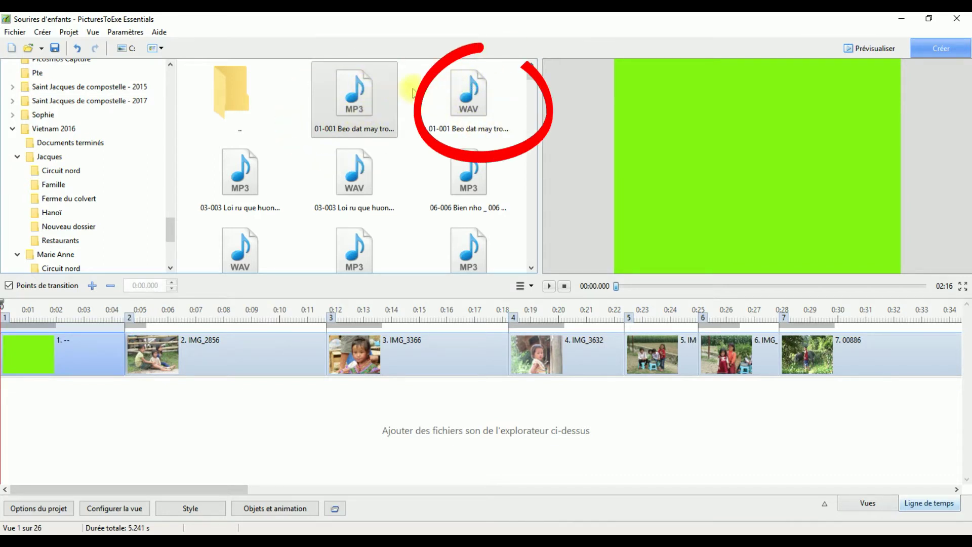
{"action": "left_click", "coordinate": [363, 97]}
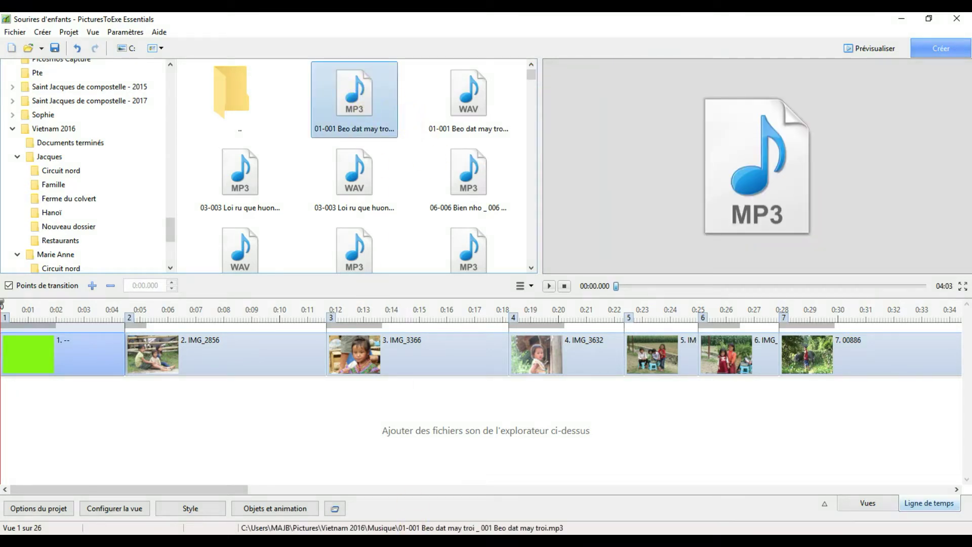
{"action": "double_click", "coordinate": [361, 116]}
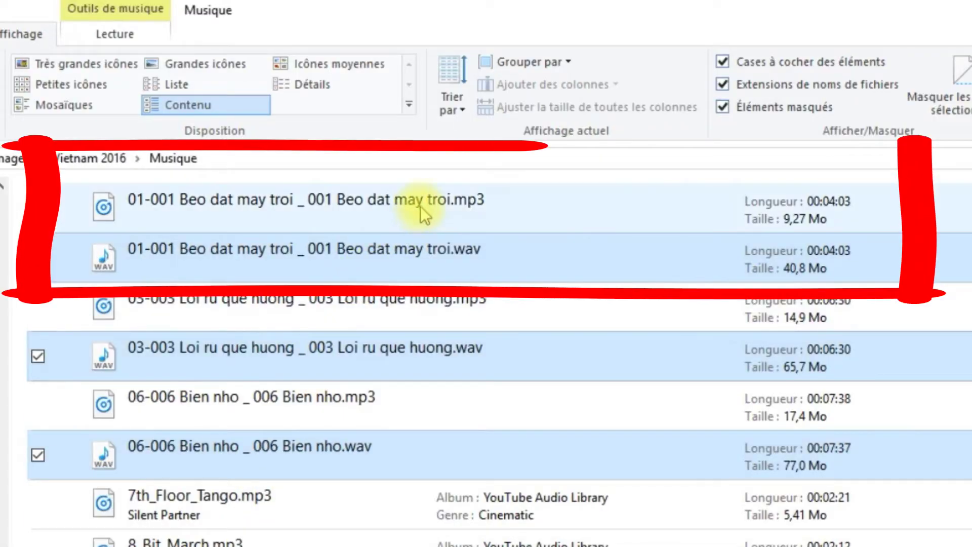
Step: In File Explorer, compare the length and file size of the MP3 and WAV versions of 01-001 Beo dat may troi
{"action": "left_click", "coordinate": [420, 206]}
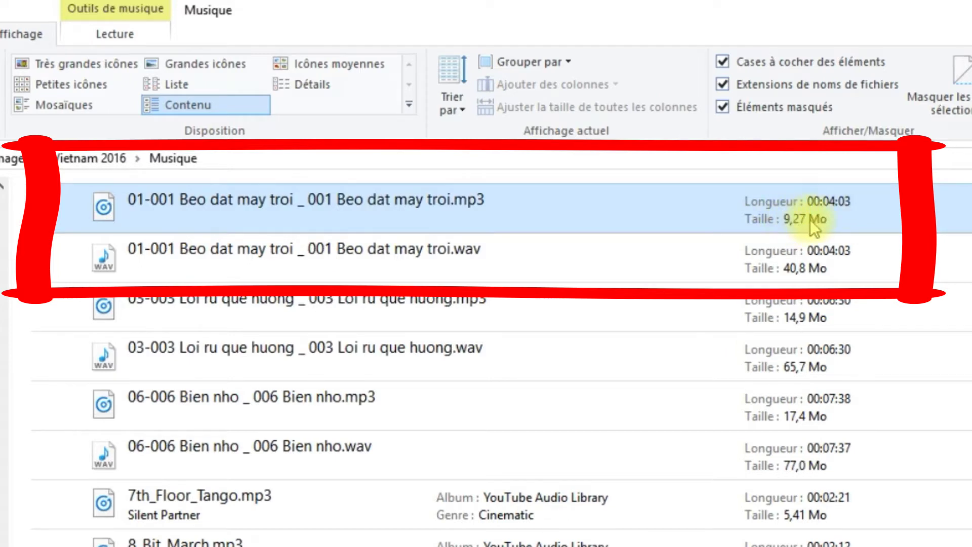
{"action": "left_click", "coordinate": [390, 266]}
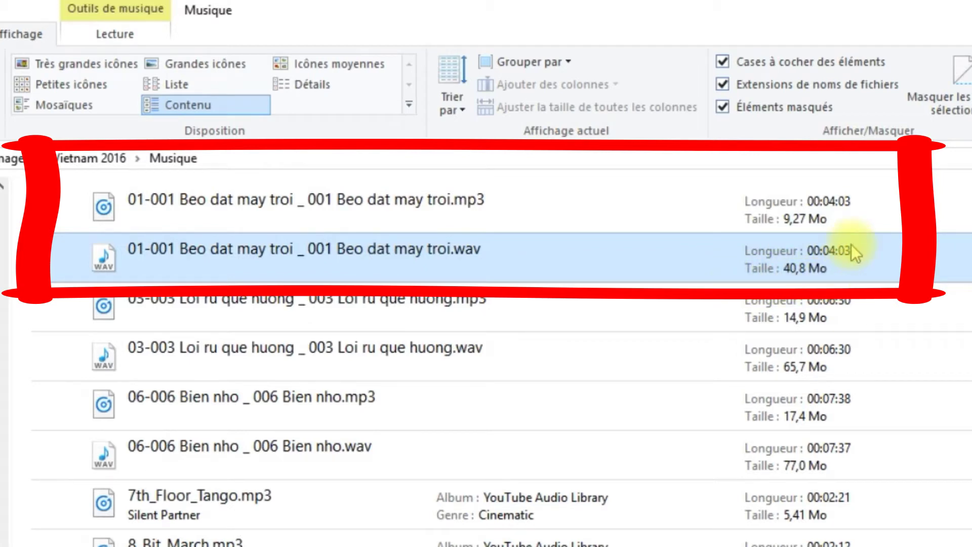
{"action": "left_click", "coordinate": [573, 188]}
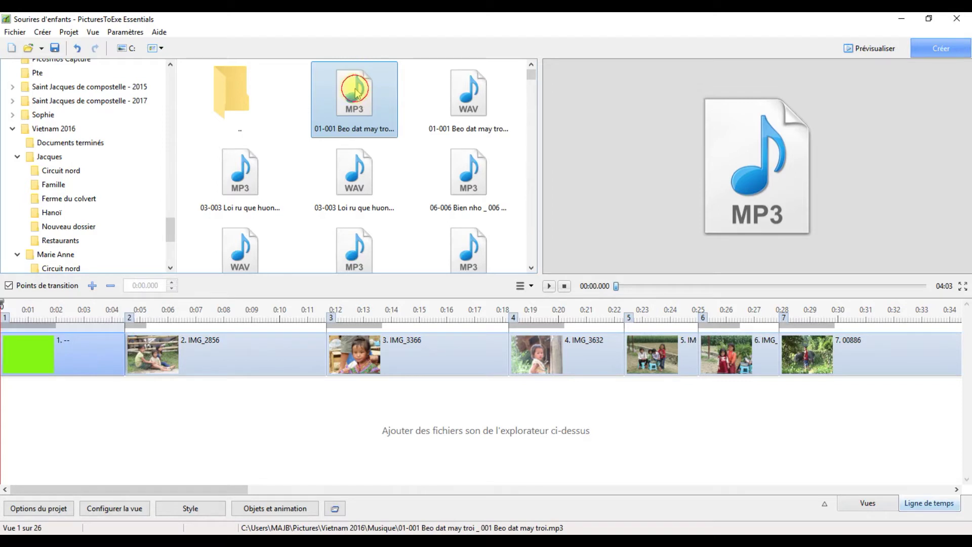
Step: Place the 01-001 Beo dat may troi MP3 on the timeline, shift it to 0:00.848, and trim its beginning to 0:02.045
{"action": "mouse_move", "coordinate": [358, 93]}
{"action": "left_mouse_down"}
{"action": "mouse_move", "coordinate": [310, 202]}
{"action": "mouse_move", "coordinate": [206, 343]}
{"action": "mouse_move", "coordinate": [126, 395]}
{"action": "mouse_move", "coordinate": [7, 402]}
{"action": "mouse_move", "coordinate": [3, 414]}
{"action": "mouse_move", "coordinate": [3, 406]}
{"action": "left_mouse_up"}
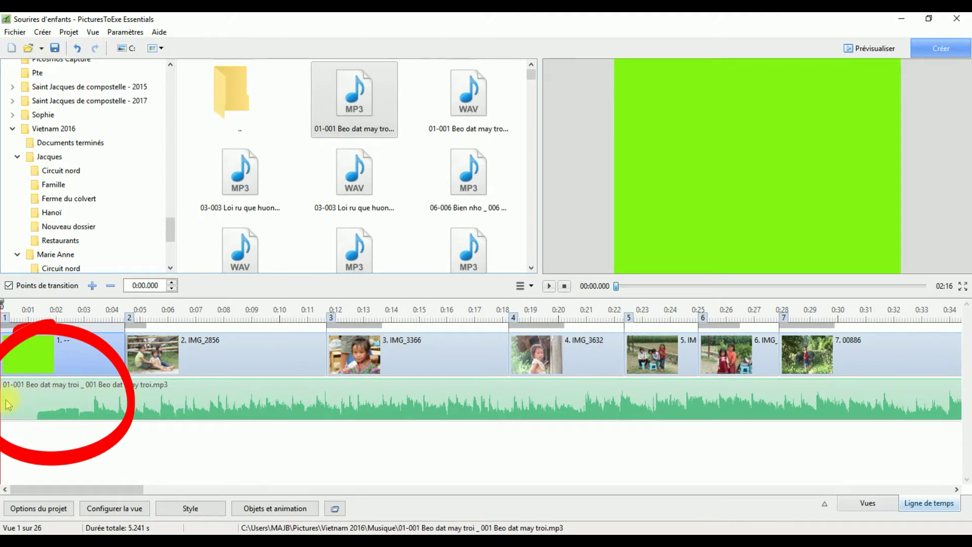
{"action": "left_click_drag", "start_coordinate": [7, 403], "coordinate": [28, 416]}
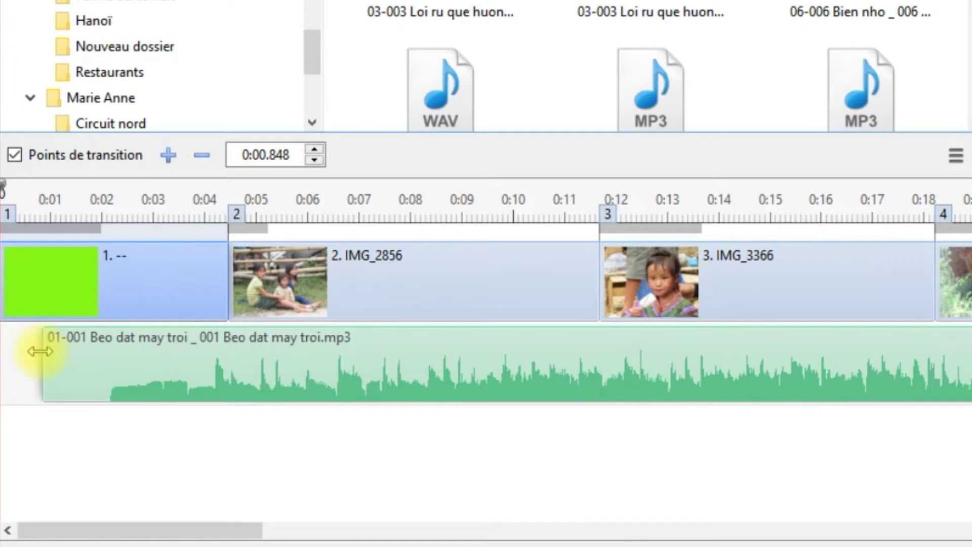
{"action": "left_click_drag", "start_coordinate": [40, 351], "coordinate": [40, 351]}
{"action": "left_click_drag", "start_coordinate": [41, 351], "coordinate": [101, 349]}
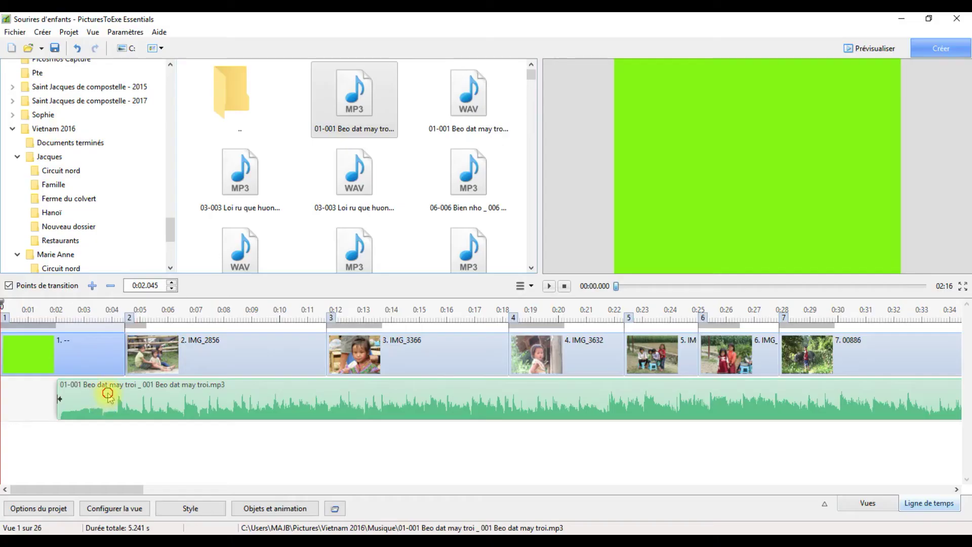
Step: Slide the trimmed sound clip back to the beginning of the timeline and delete it from the project
{"action": "left_click_drag", "start_coordinate": [183, 369], "coordinate": [178, 370]}
{"action": "left_click_drag", "start_coordinate": [101, 400], "coordinate": [51, 401]}
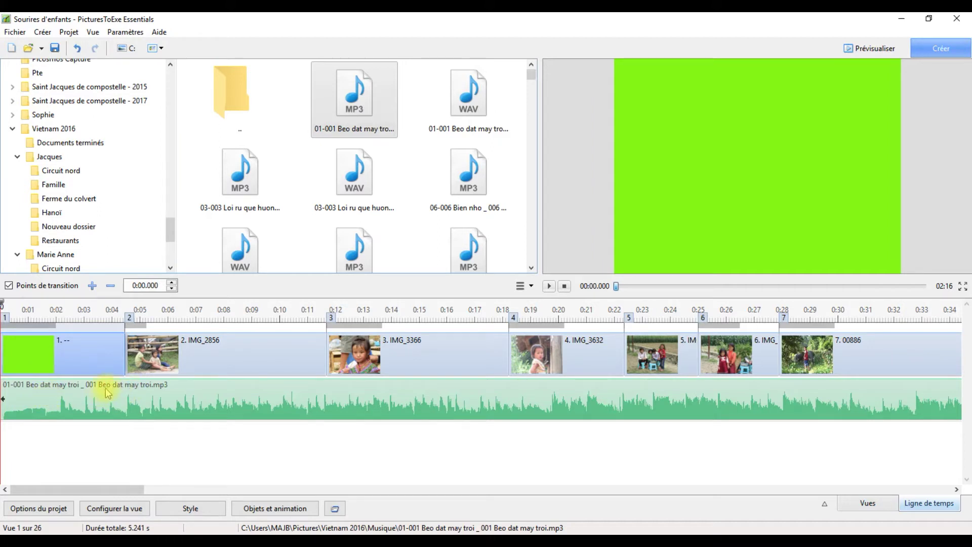
{"action": "left_click_drag", "start_coordinate": [107, 393], "coordinate": [112, 395]}
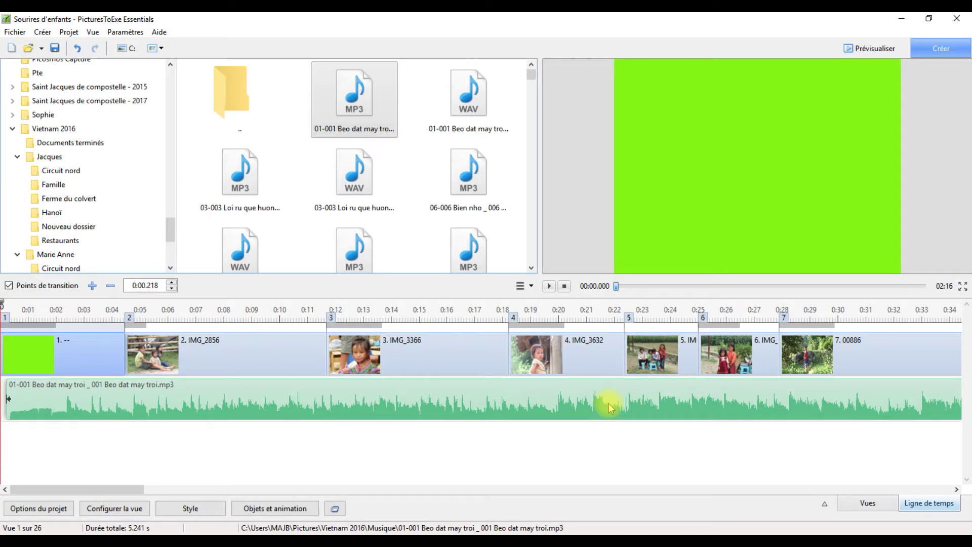
{"action": "key", "text": "Delete"}
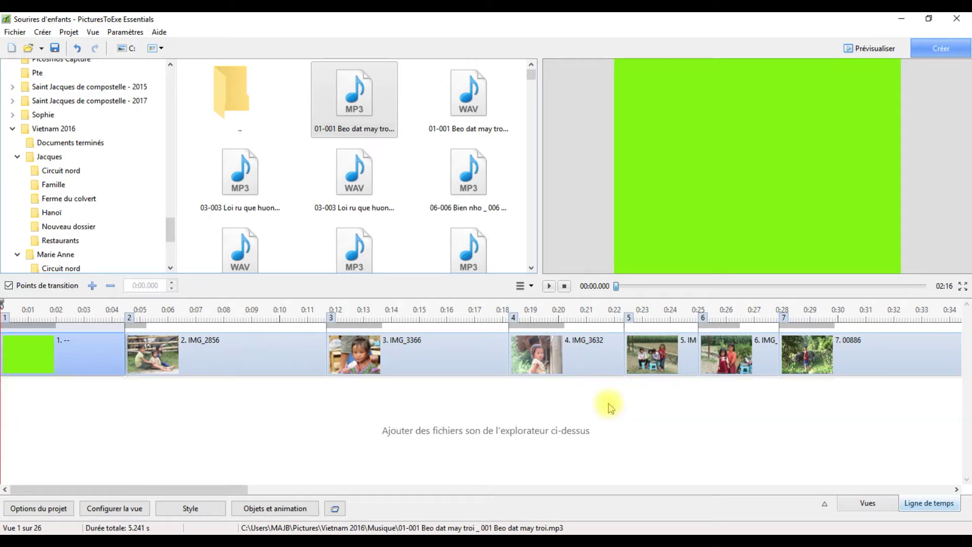
Step: Return to the Vues display and add a sound track named "musique" in the project's sound options
{"action": "left_click", "coordinate": [868, 504]}
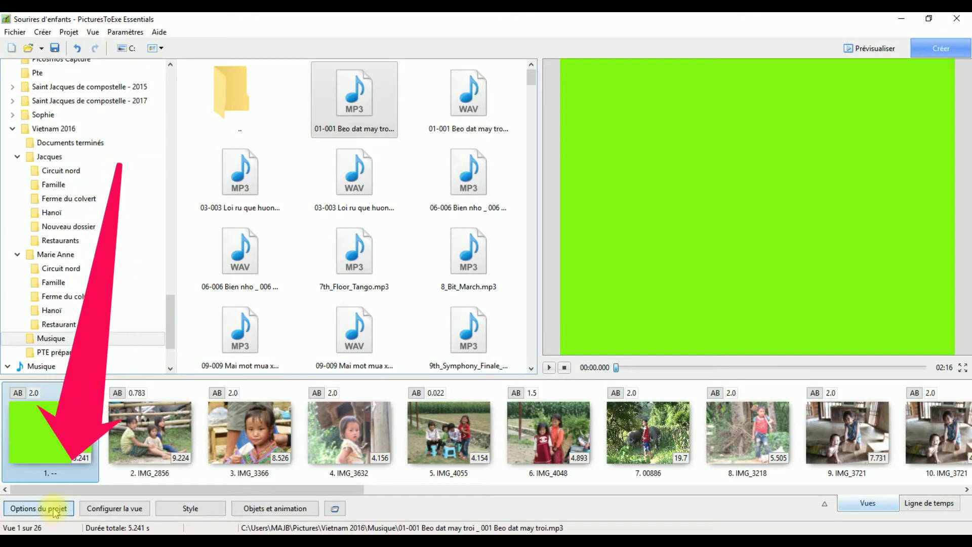
{"action": "left_click", "coordinate": [56, 509]}
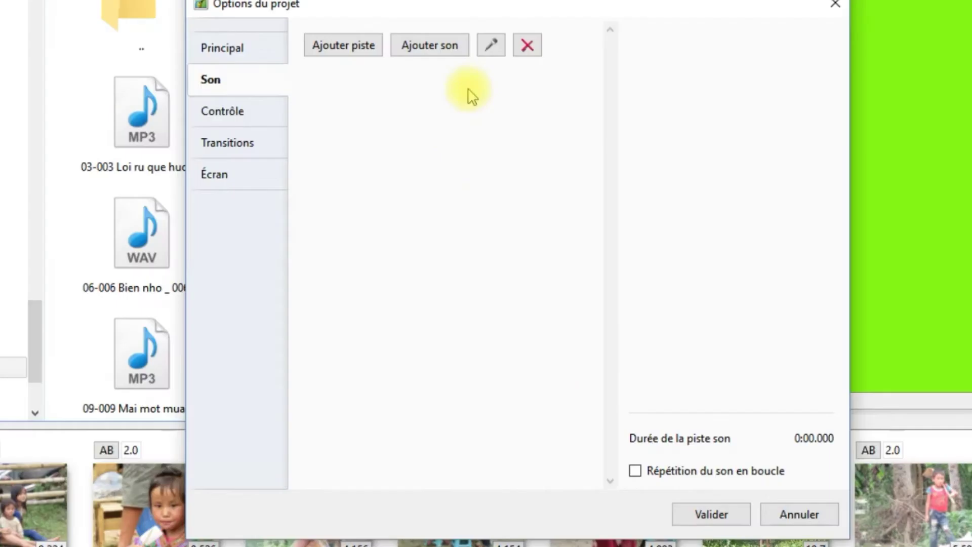
{"action": "left_click", "coordinate": [356, 51]}
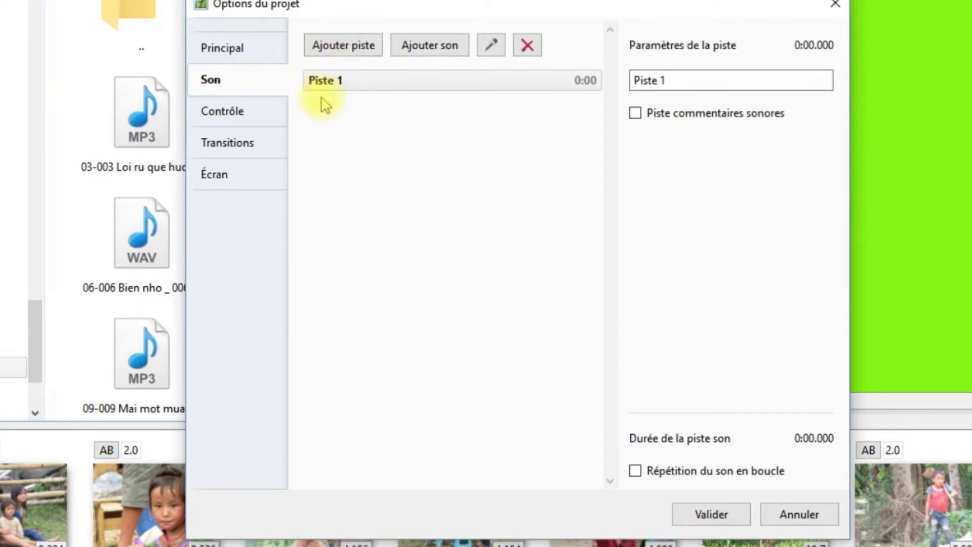
{"action": "double_click", "coordinate": [712, 80]}
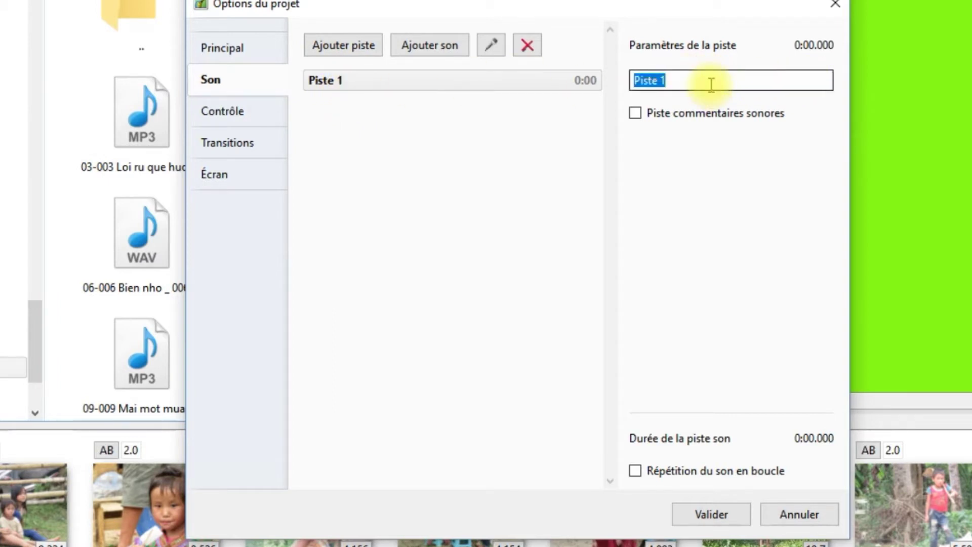
{"action": "type", "text": "musique"}
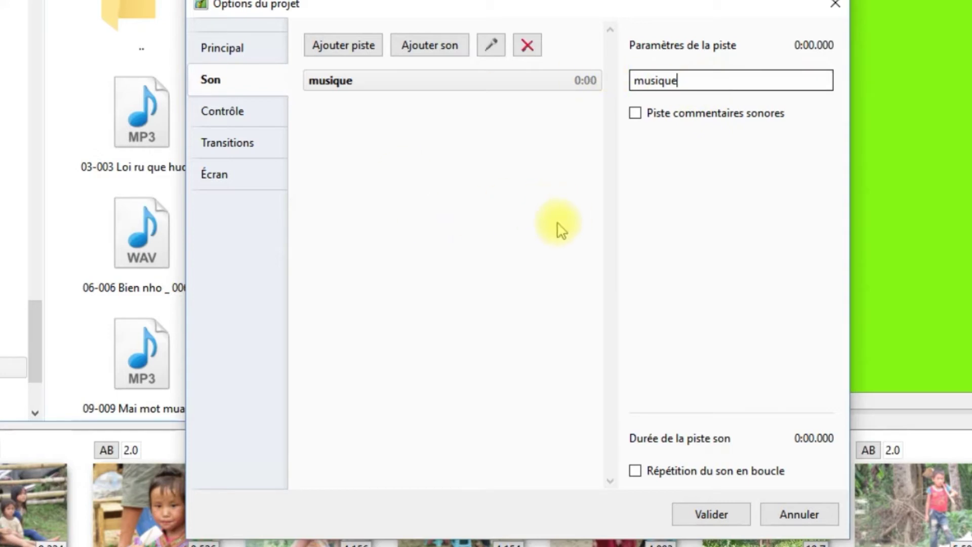
Step: Add "01-001 Beo dat may troi _ 001 Beo dat may troi.mp3" from Images > Vietnam 2016 > Musique to the musique track
{"action": "left_click", "coordinate": [436, 50]}
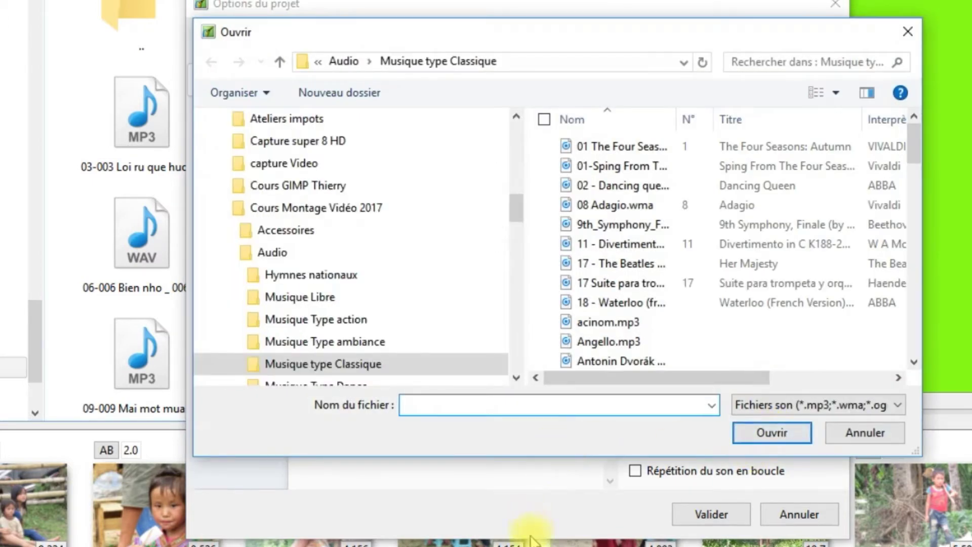
{"action": "left_click_drag", "start_coordinate": [516, 206], "coordinate": [529, 160]}
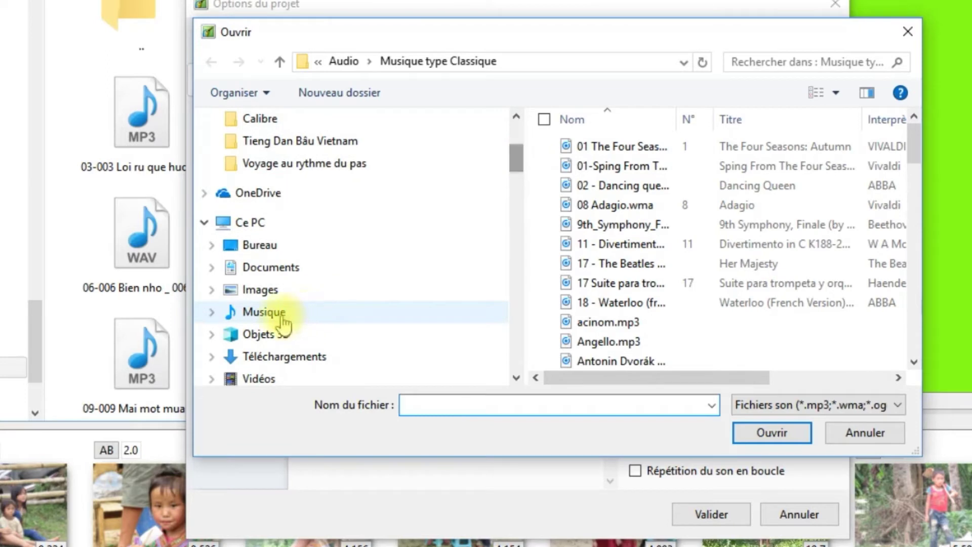
{"action": "left_click", "coordinate": [267, 298]}
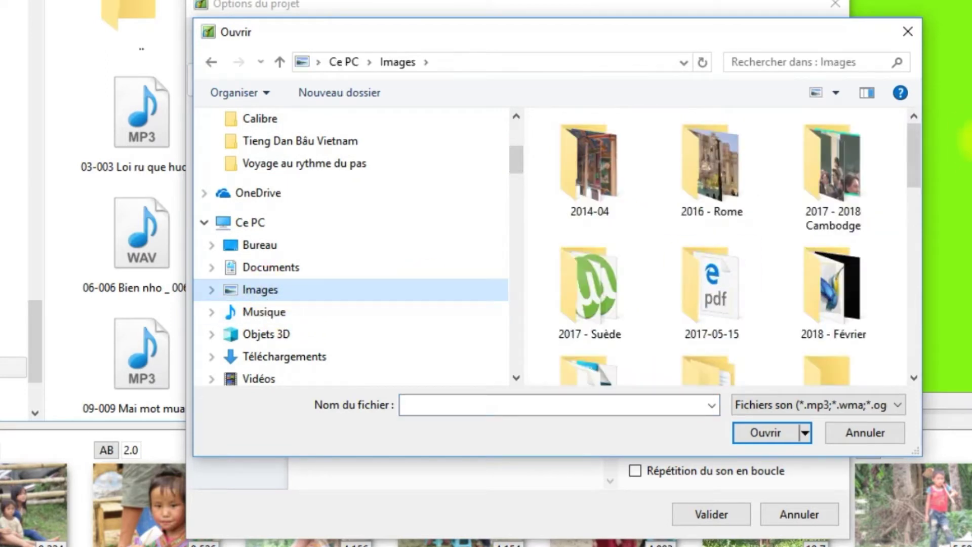
{"action": "left_click_drag", "start_coordinate": [913, 171], "coordinate": [897, 335]}
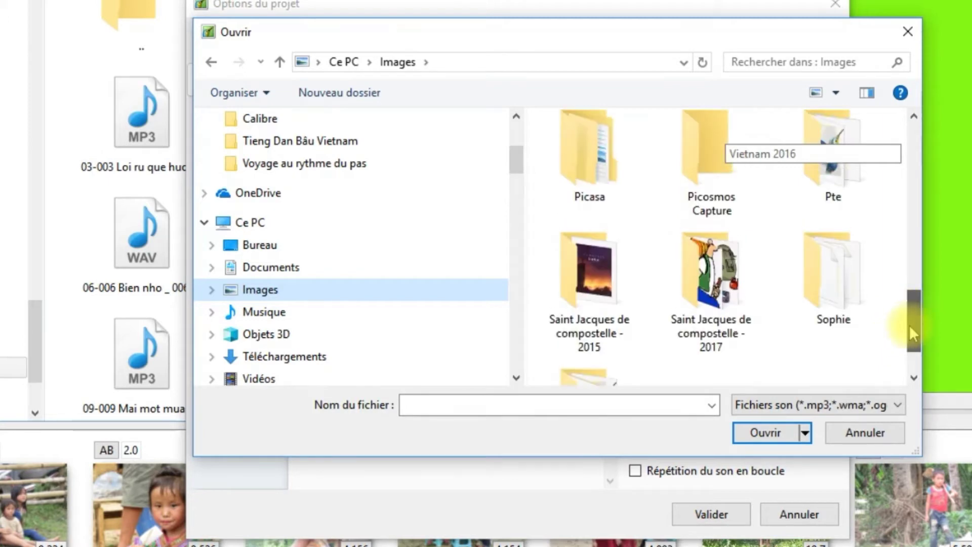
{"action": "double_click", "coordinate": [608, 354]}
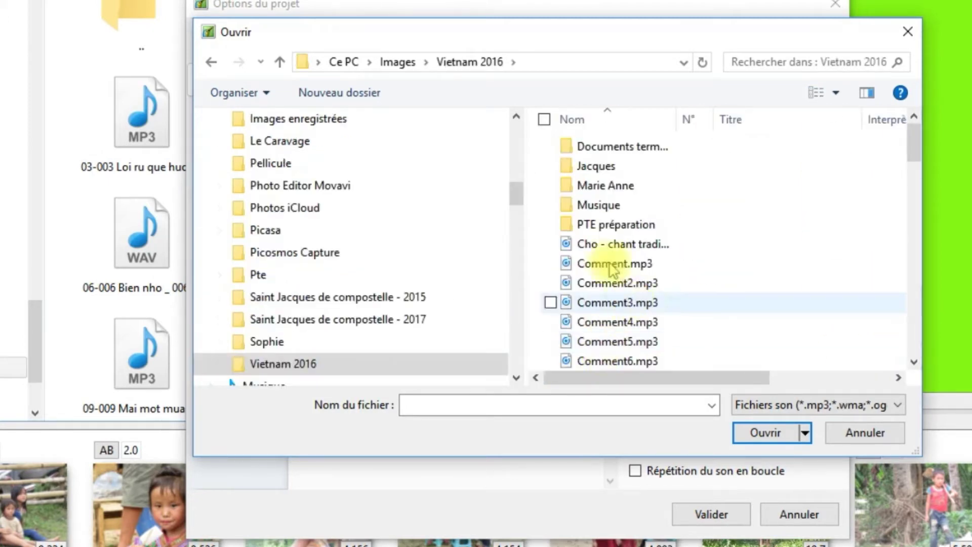
{"action": "double_click", "coordinate": [603, 211]}
{"action": "left_click", "coordinate": [614, 147]}
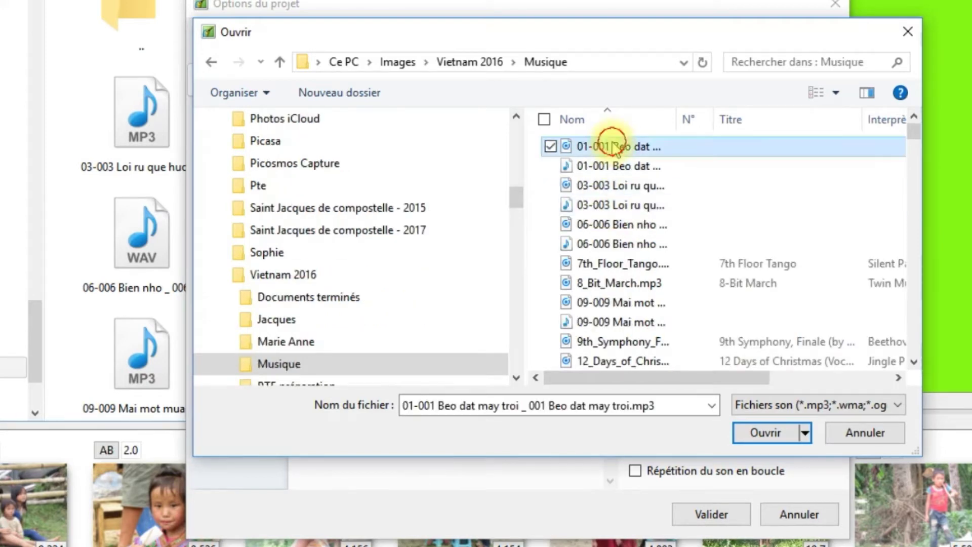
{"action": "left_click", "coordinate": [767, 433]}
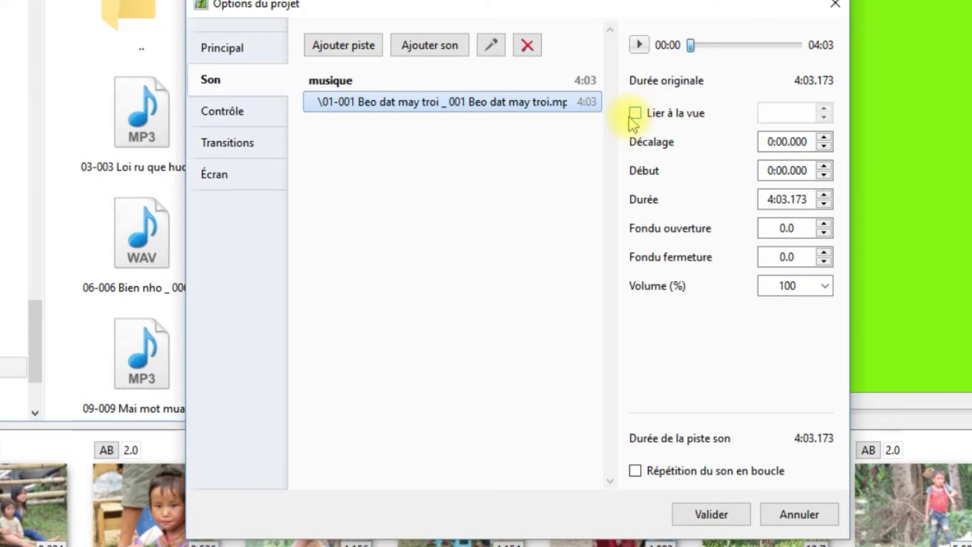
Step: Play a few seconds of the added sound, pause it, and return the playback position to 00:00
{"action": "left_click", "coordinate": [640, 44]}
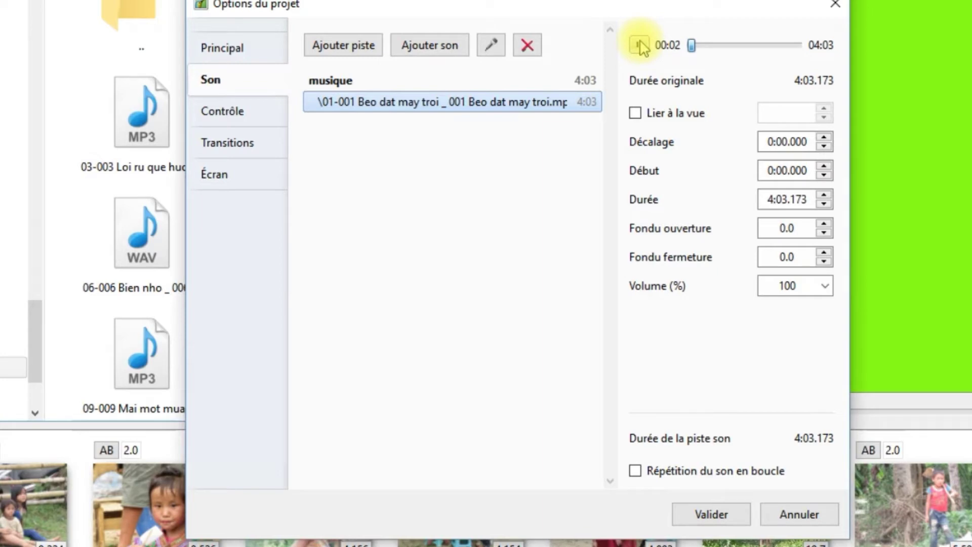
{"action": "left_click", "coordinate": [641, 44]}
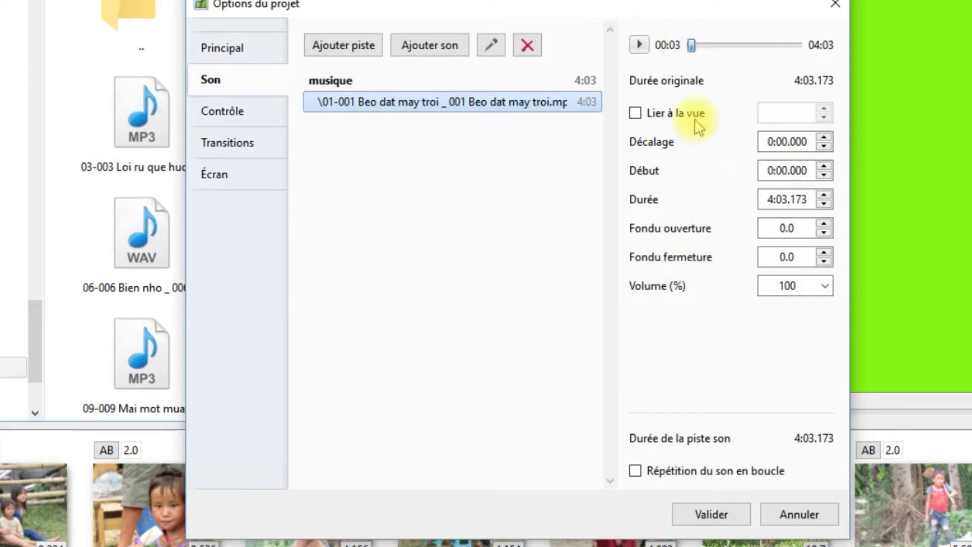
{"action": "left_click_drag", "start_coordinate": [694, 46], "coordinate": [690, 44]}
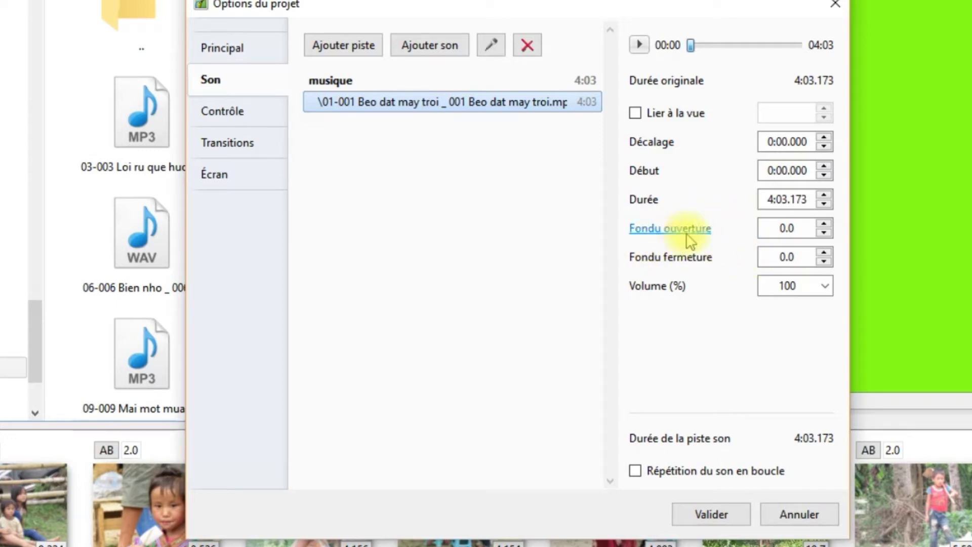
Step: Set the sound's Fondu ouverture and Fondu fermeture to 2.0 each
{"action": "left_click", "coordinate": [786, 228]}
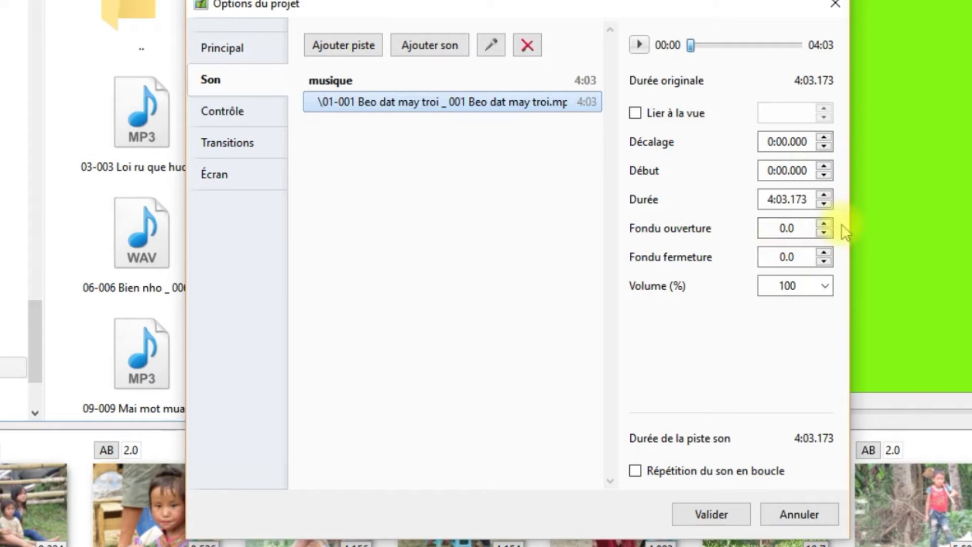
{"action": "left_click", "coordinate": [824, 224]}
{"action": "left_click", "coordinate": [824, 223]}
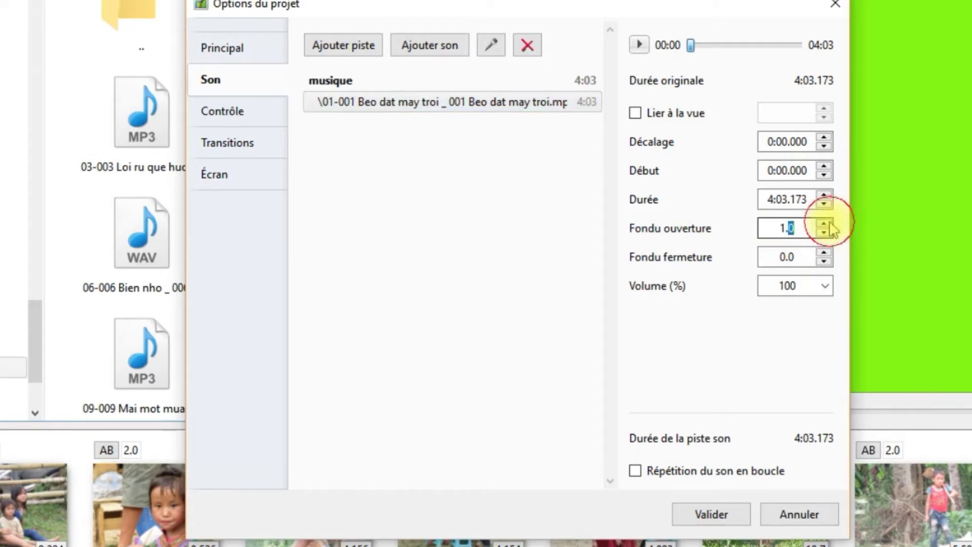
{"action": "left_click", "coordinate": [824, 223]}
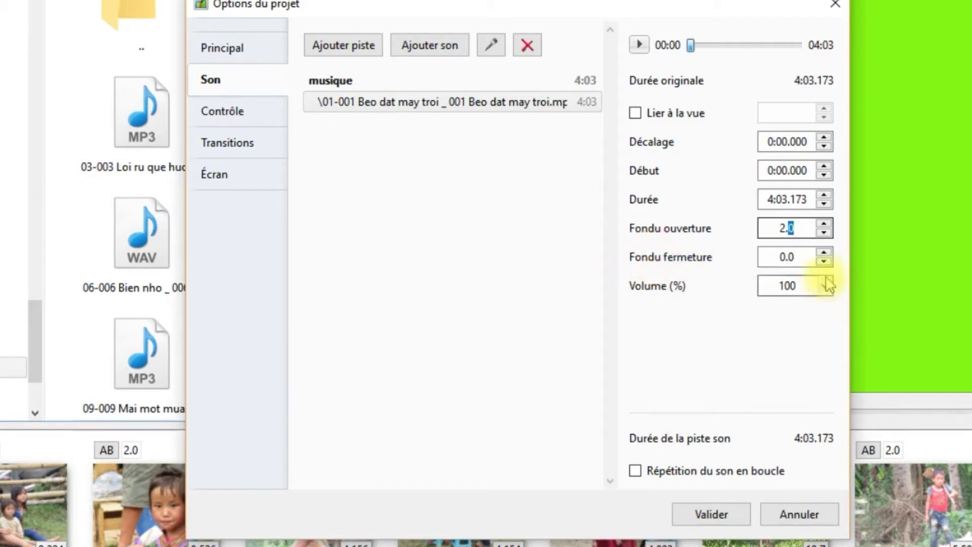
{"action": "left_click", "coordinate": [824, 252]}
{"action": "left_click", "coordinate": [826, 250]}
{"action": "left_click", "coordinate": [825, 250]}
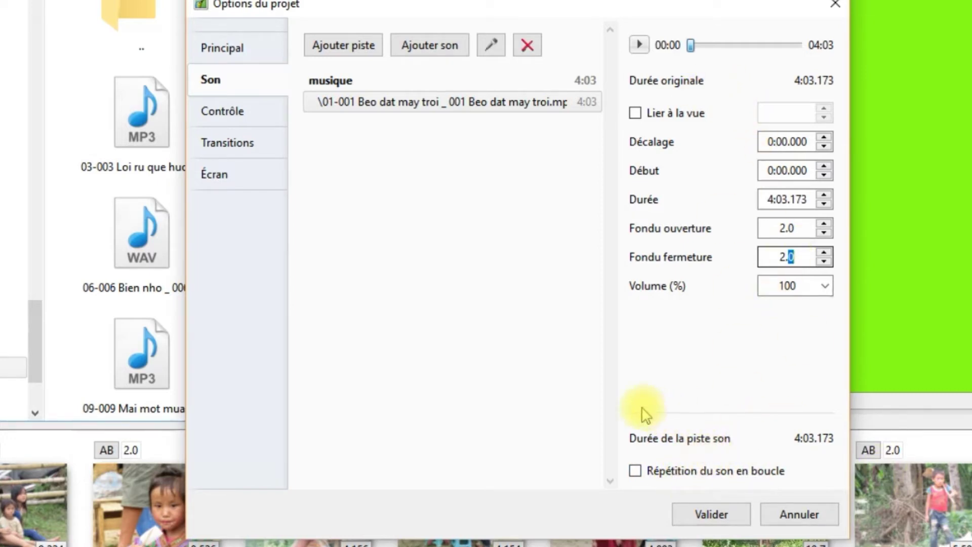
Step: Enable looped sound repetition, disable it again, and apply the project options
{"action": "left_click", "coordinate": [635, 473]}
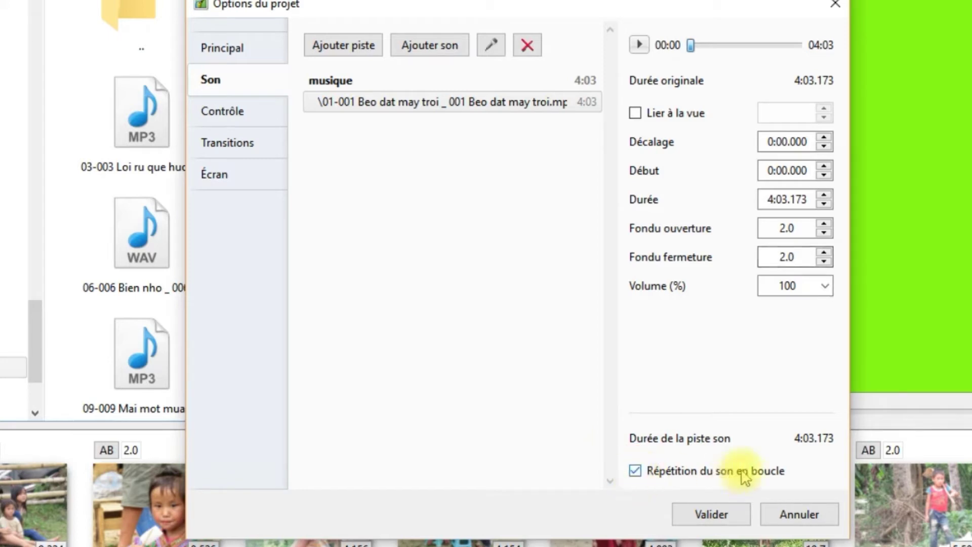
{"action": "left_click", "coordinate": [636, 472]}
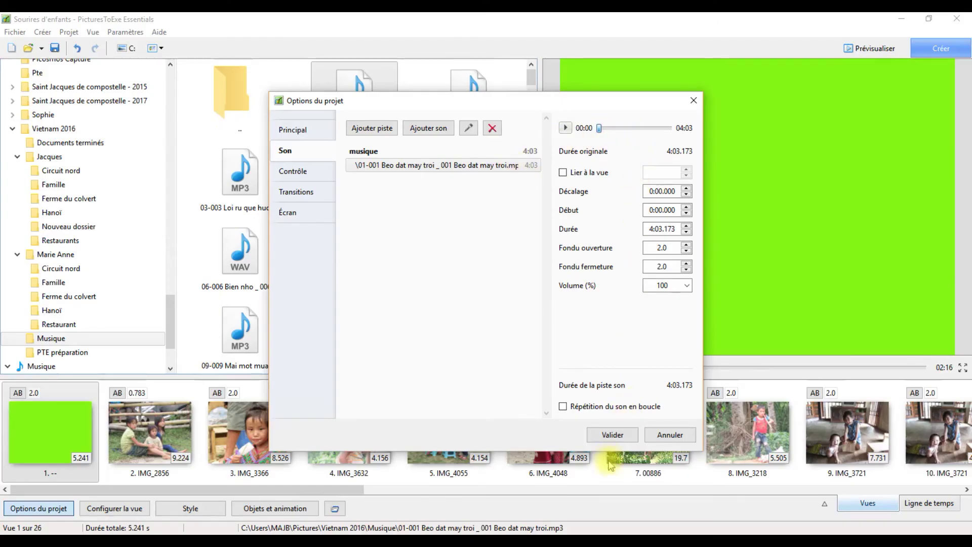
{"action": "left_click", "coordinate": [614, 434]}
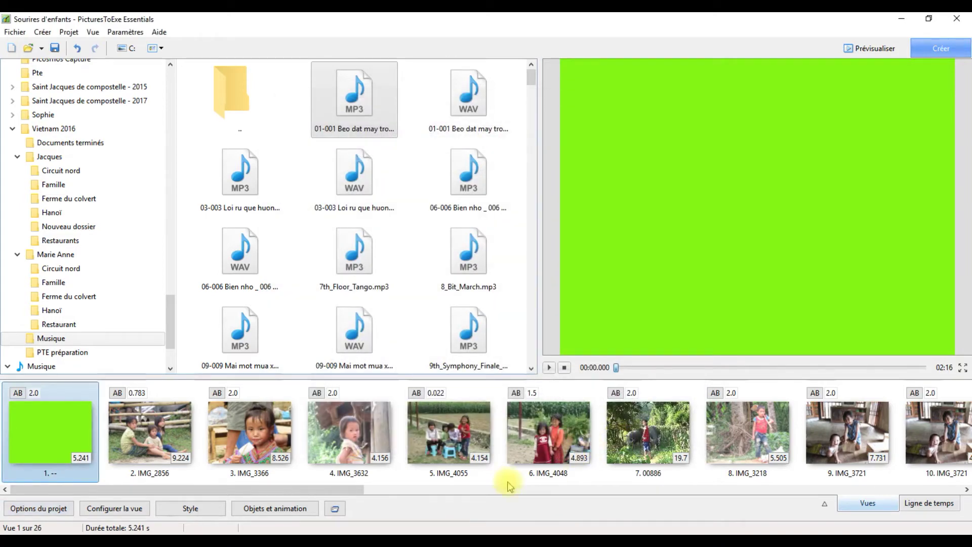